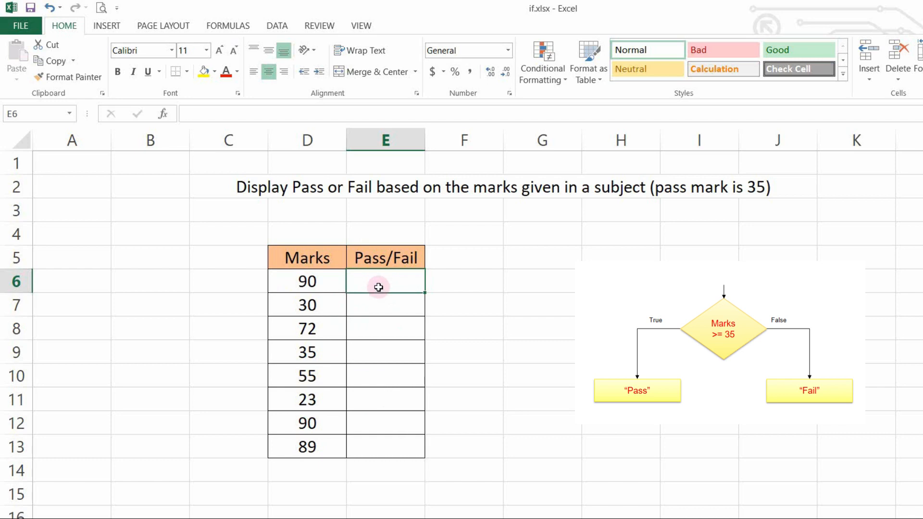
# Enter the formula =IF(D6>=35, "Pass", "Fail") in cell E6 to grade the first mark.
pyautogui.write('=')
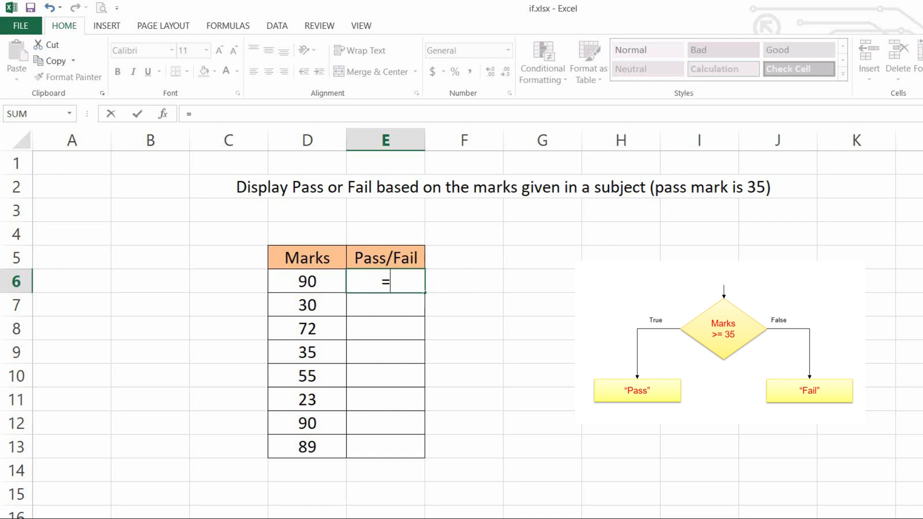
pyautogui.write('if(')
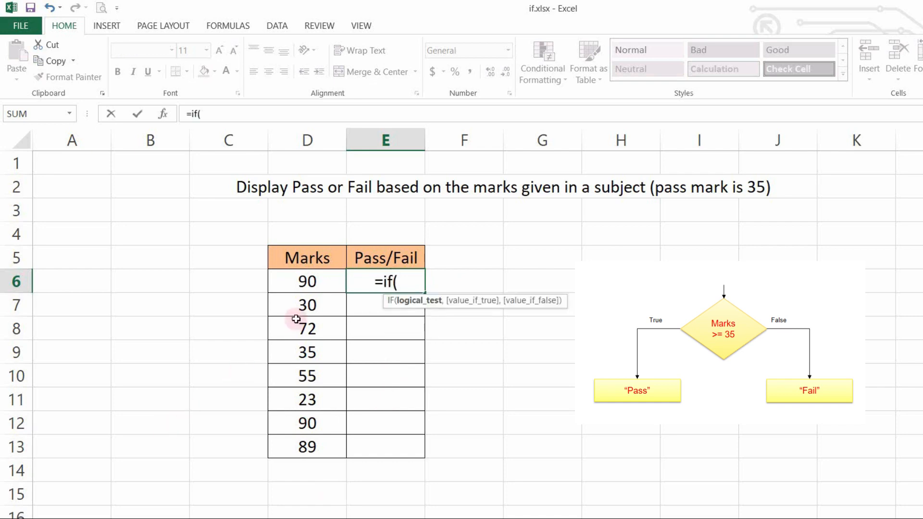
pyautogui.click(309, 282)
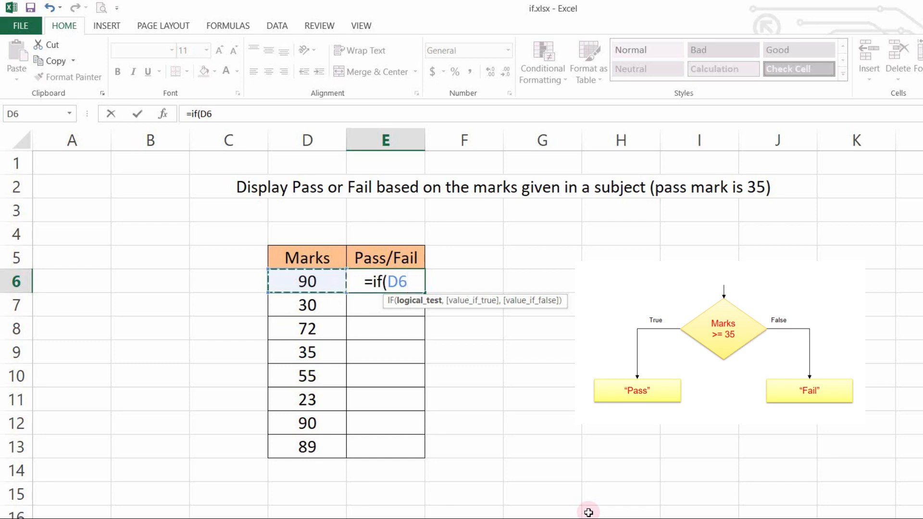
pyautogui.write('>=')
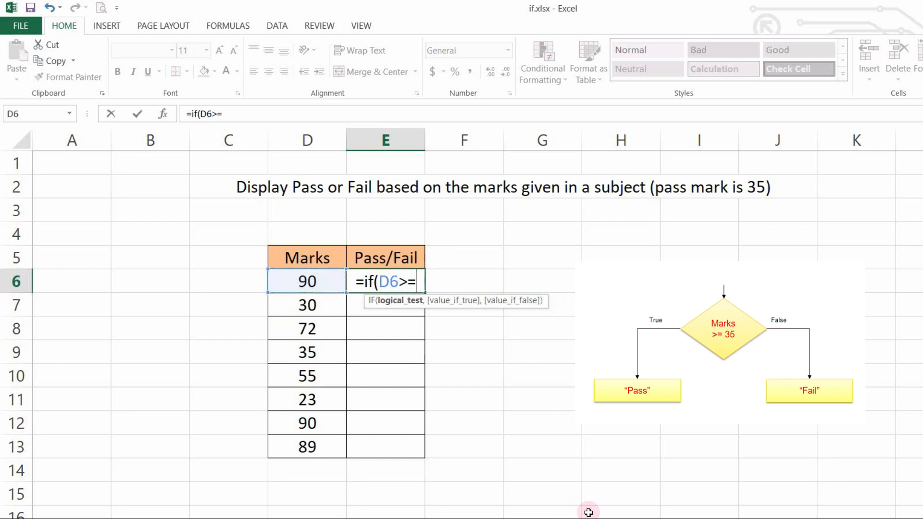
pyautogui.write('35')
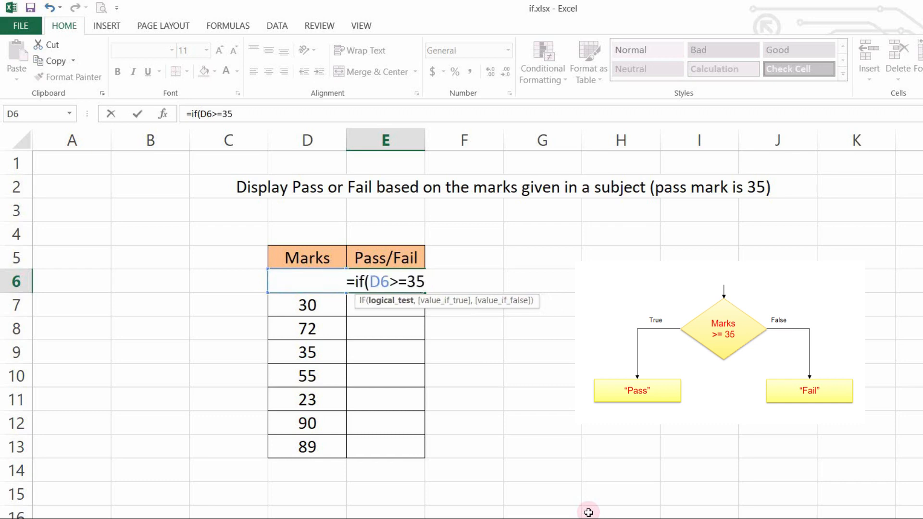
pyautogui.write(',')
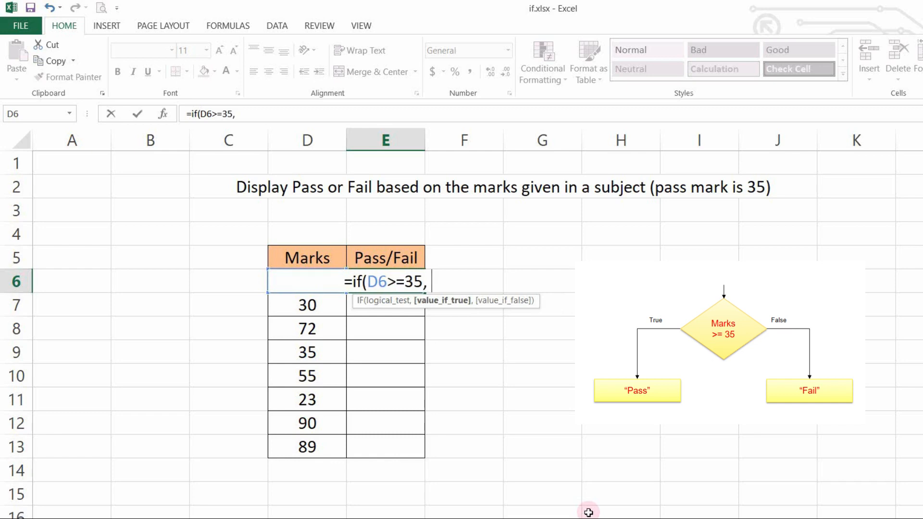
pyautogui.write(' "Pass')
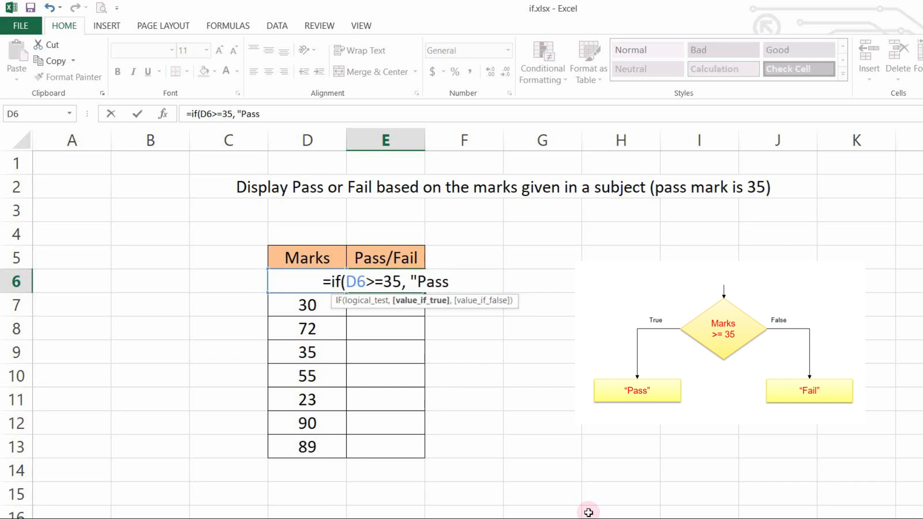
pyautogui.write('",')
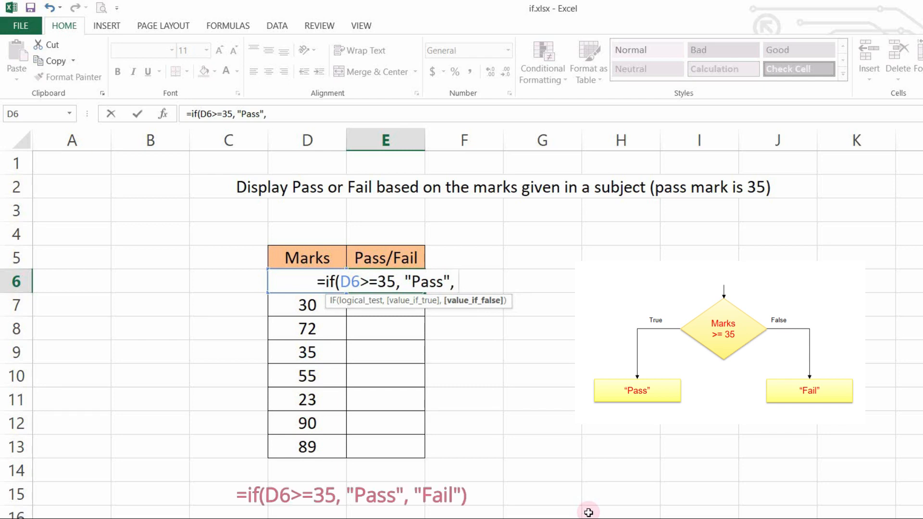
pyautogui.write('"Fail")')
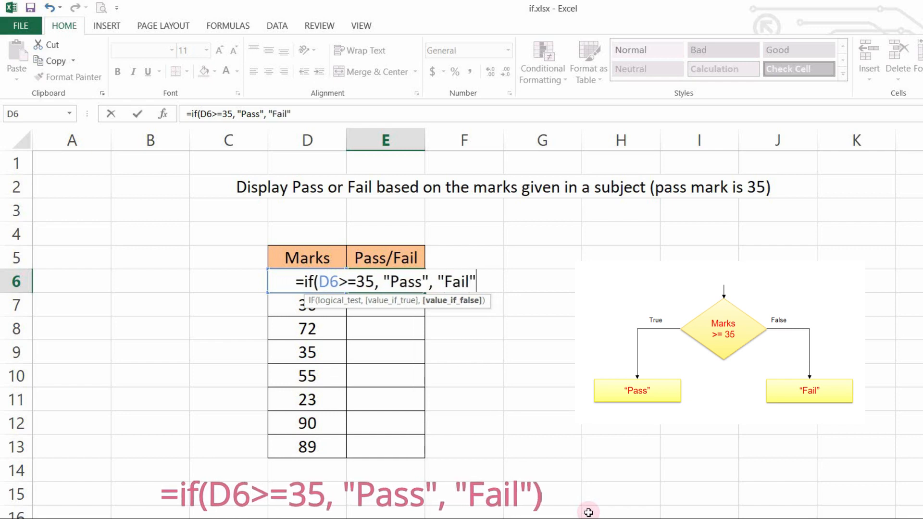
pyautogui.press('Return')
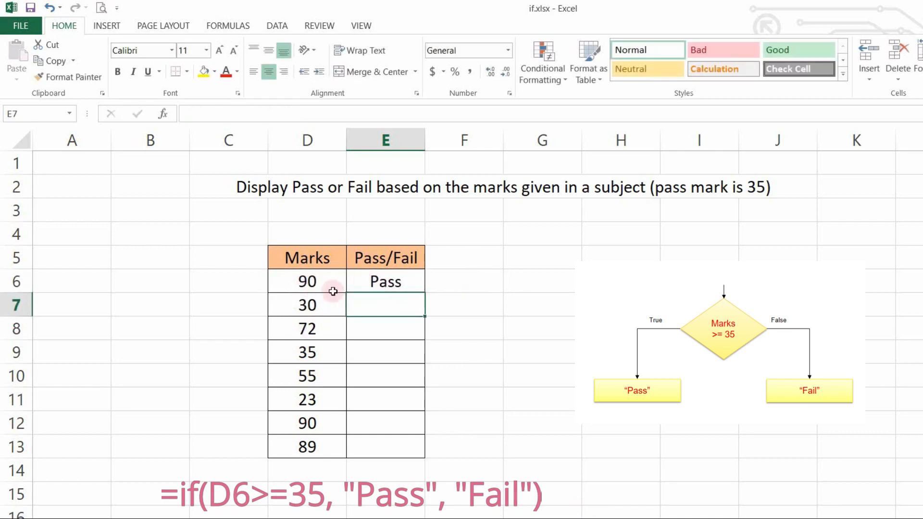
# Fill the Pass/Fail formula from E6 down through E13 for all the remaining marks.
pyautogui.click(380, 281)
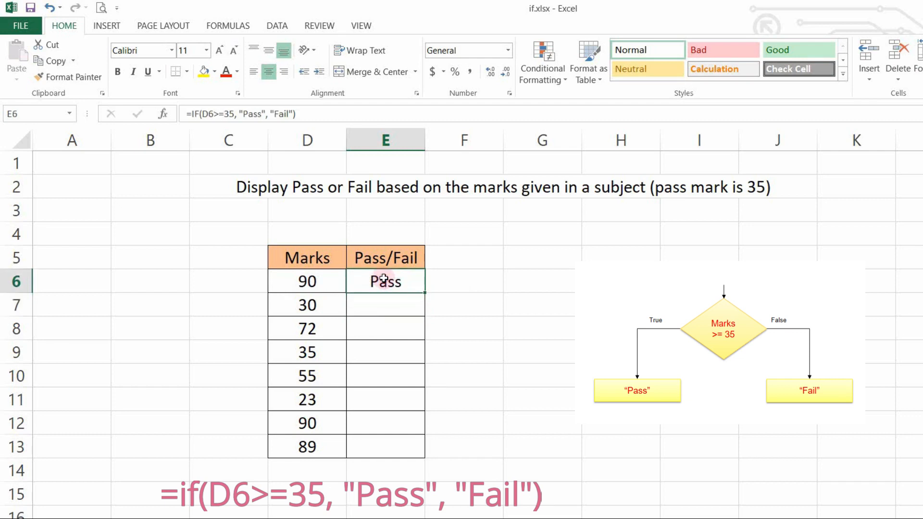
pyautogui.doubleClick(425, 292)
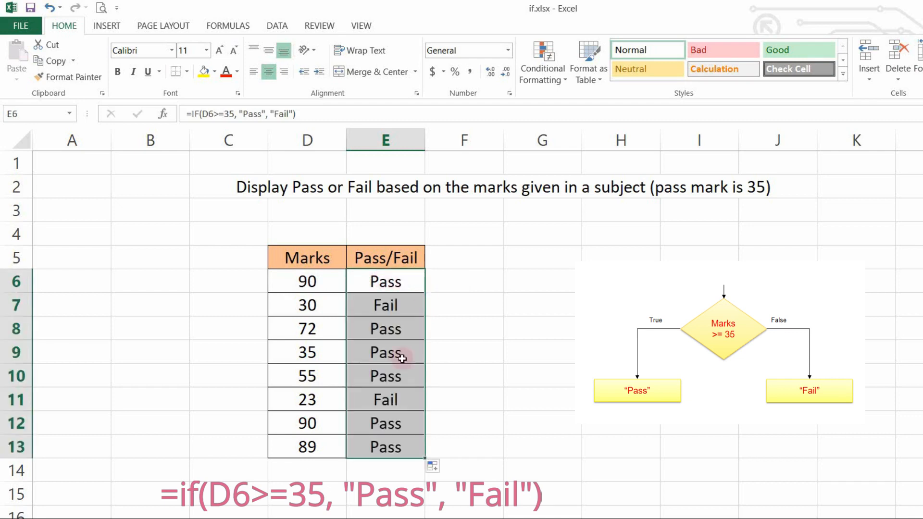
pyautogui.click(499, 329)
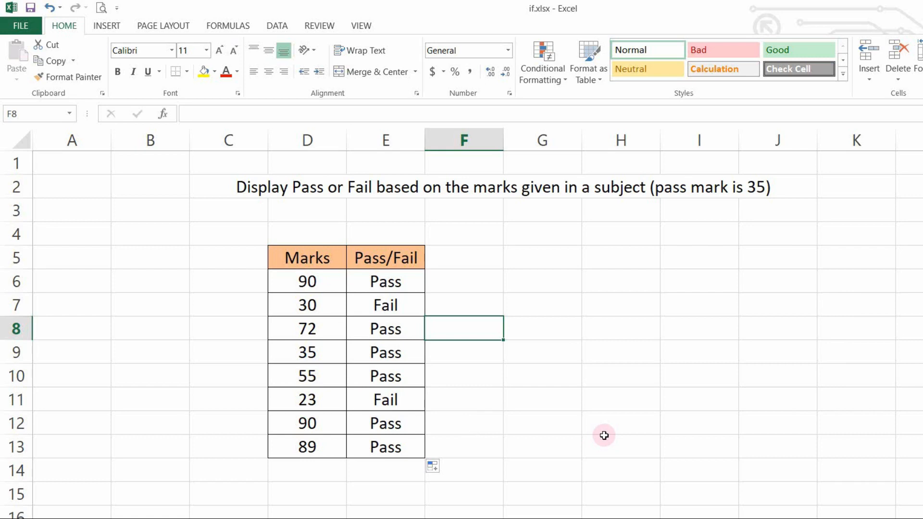
# On the next worksheet, enter the formula =IF(B6<=10000, B6*0.02, B6*0.05) in cell C6 for the first interest amount.
pyautogui.hotkey('ctrl', 'pagedown')
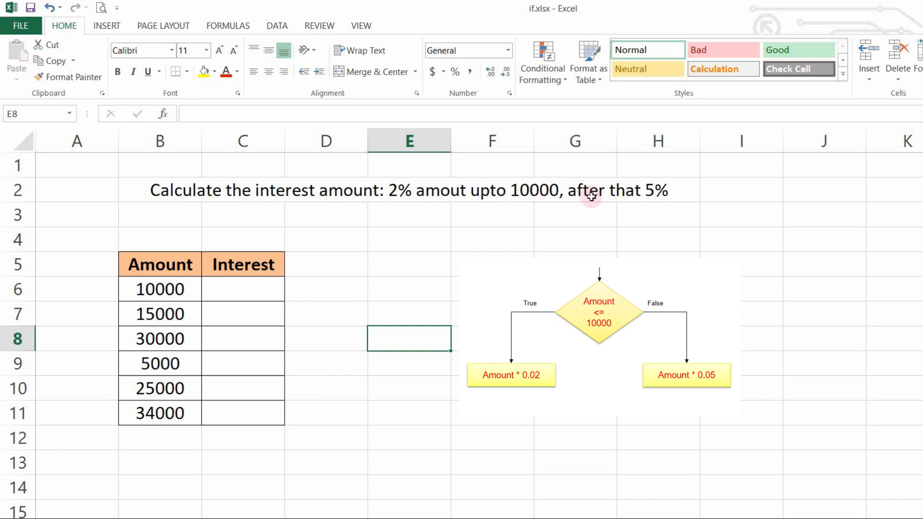
pyautogui.click(233, 289)
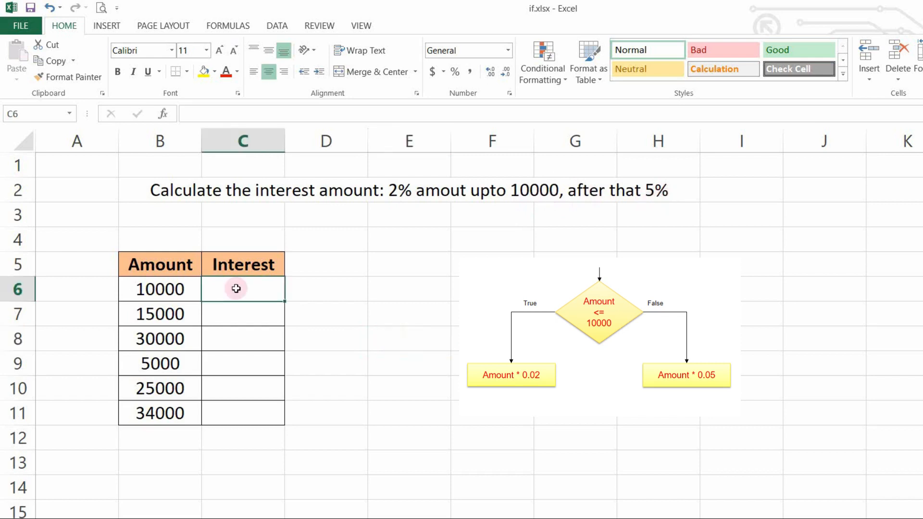
pyautogui.write('=')
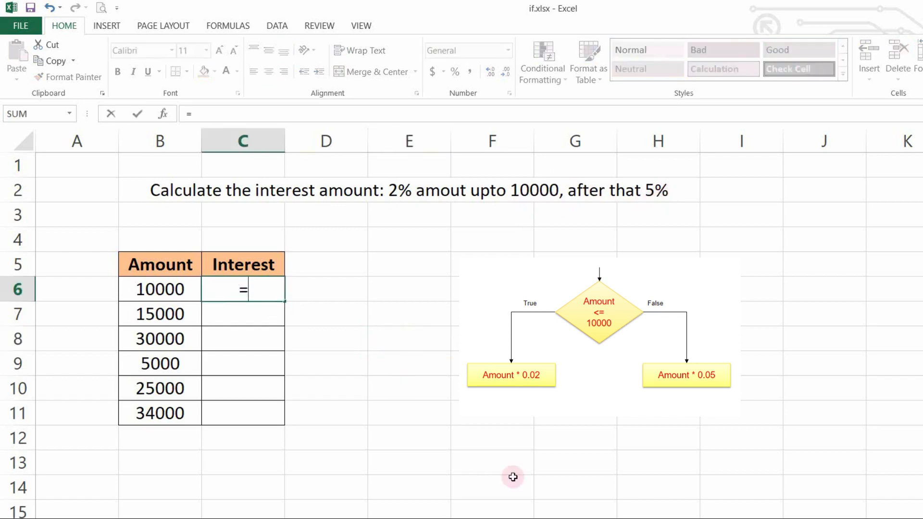
pyautogui.write('if(')
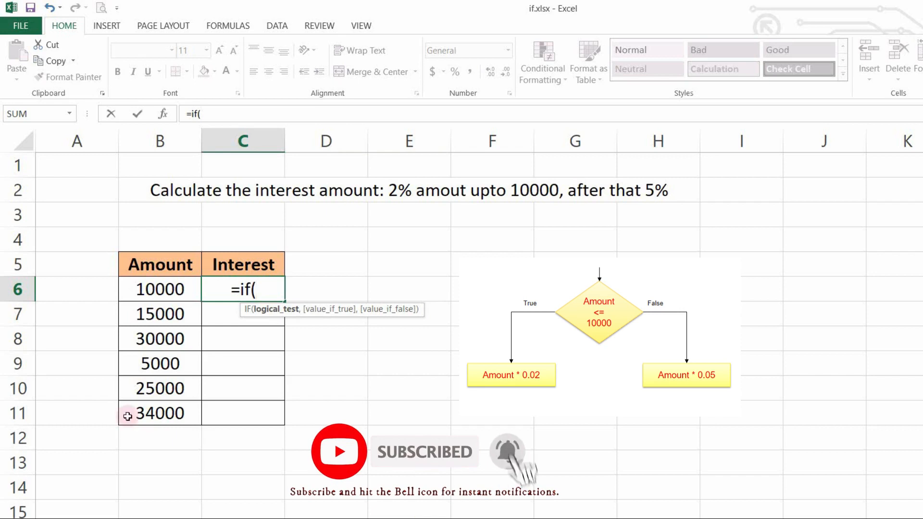
pyautogui.click(178, 289)
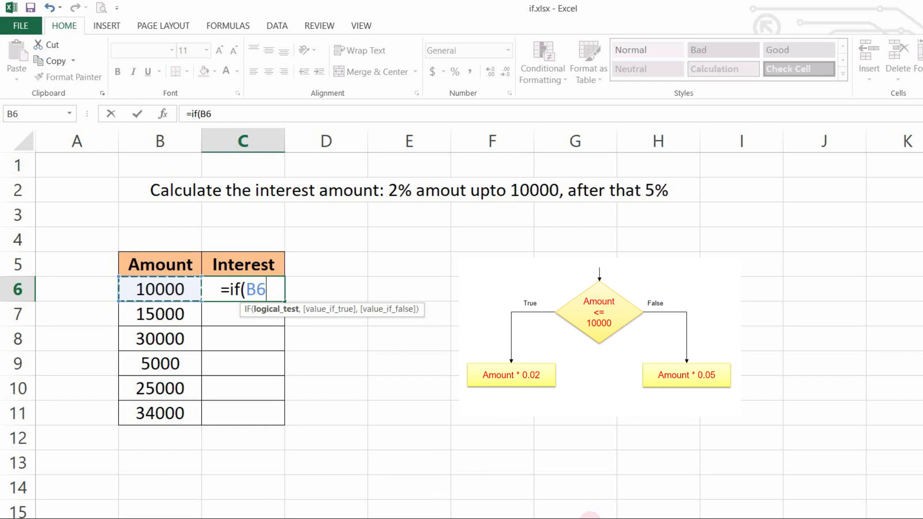
pyautogui.write('<=')
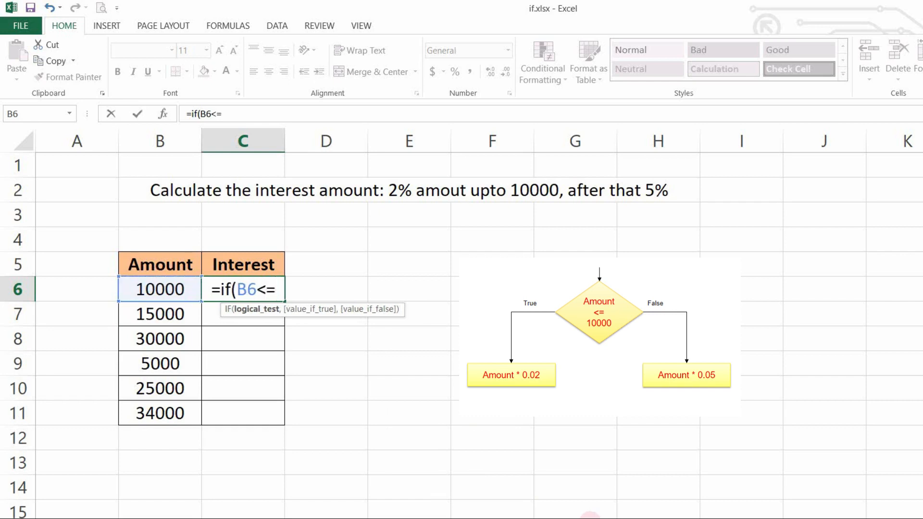
pyautogui.write('1000')
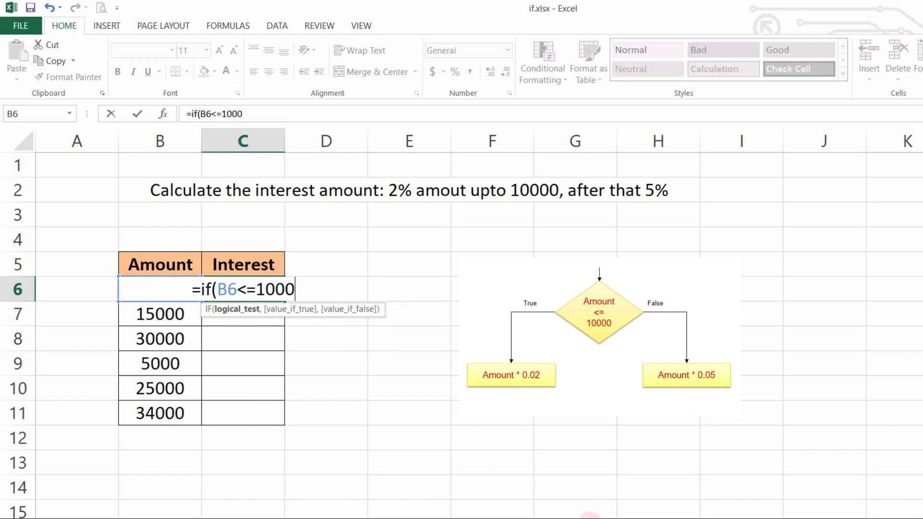
pyautogui.write('0,')
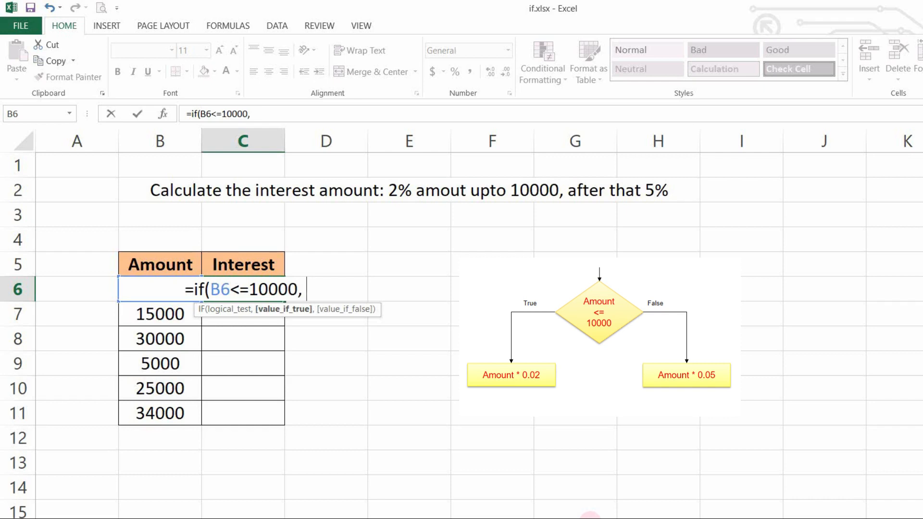
pyautogui.write('B6')
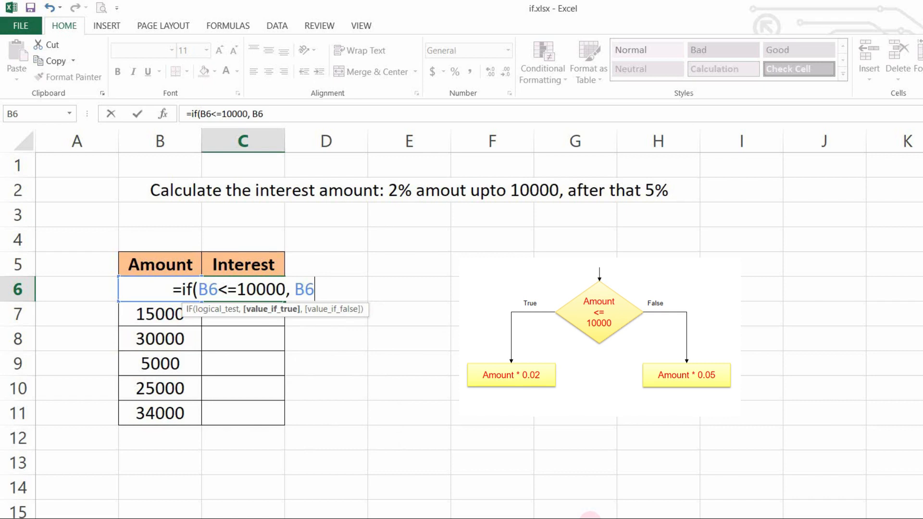
pyautogui.write('*')
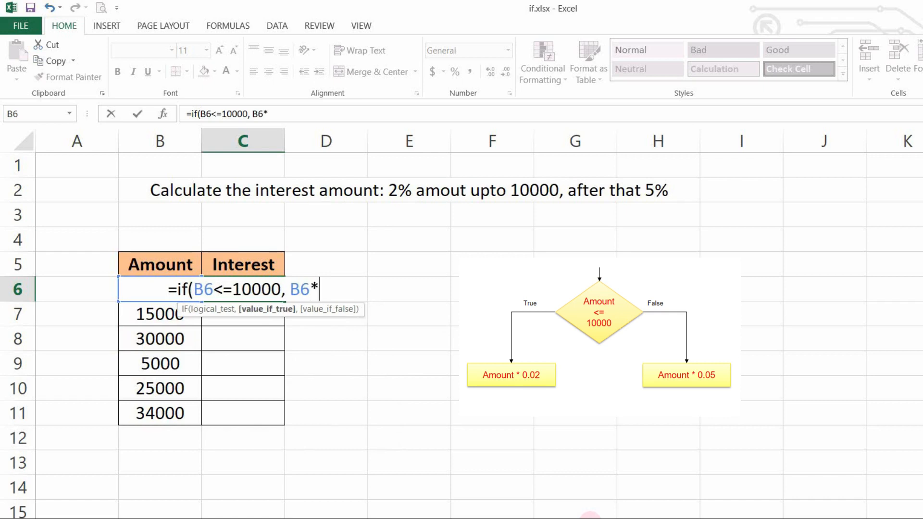
pyautogui.write('0.02')
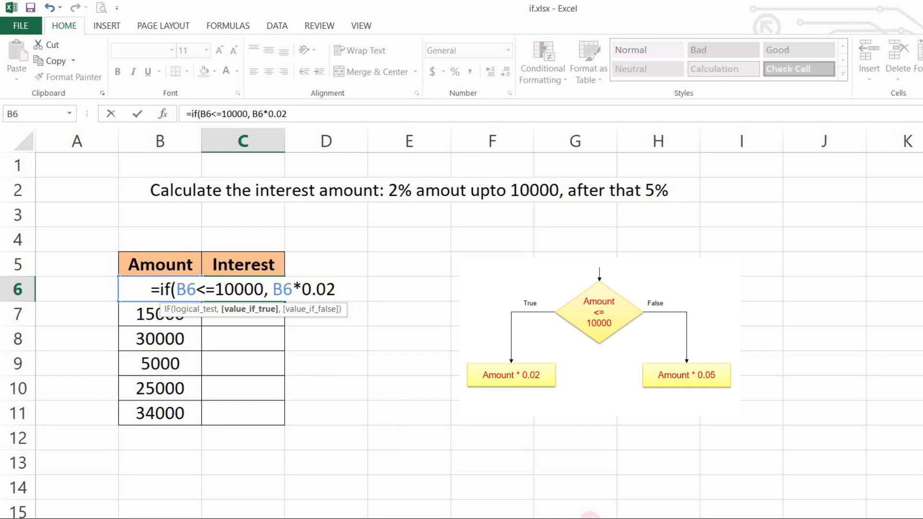
pyautogui.write(',')
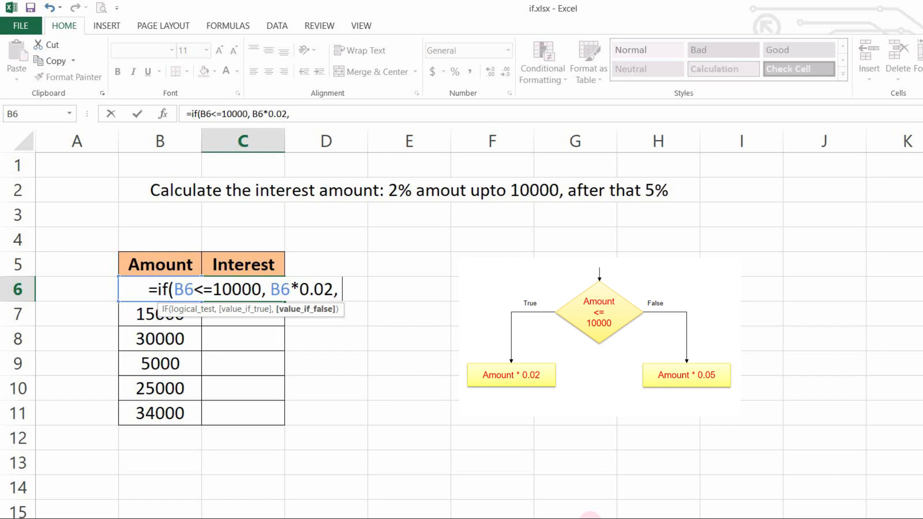
pyautogui.write('B6')
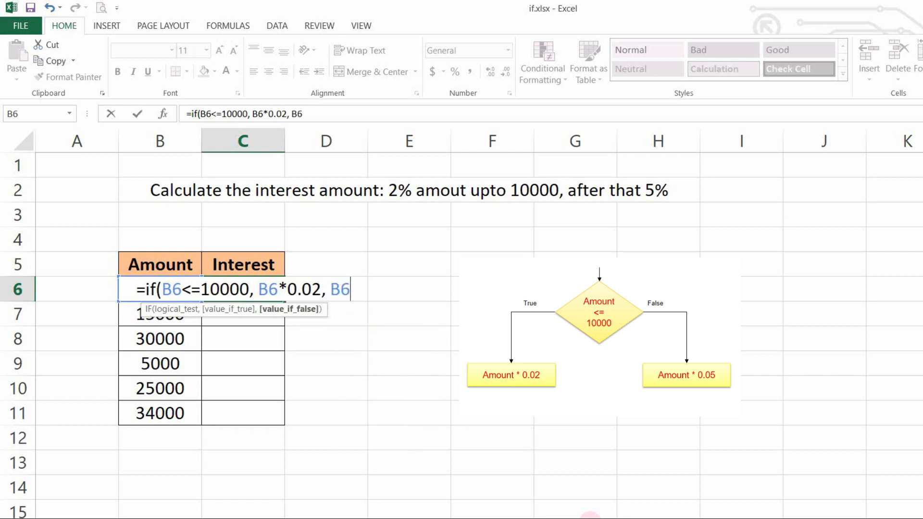
pyautogui.write('*')
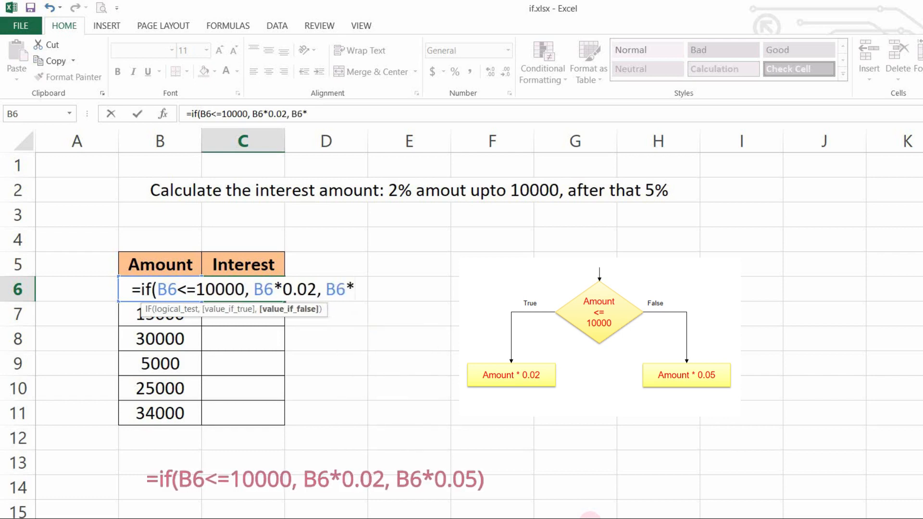
pyautogui.write('0.0')
pyautogui.write('5)')
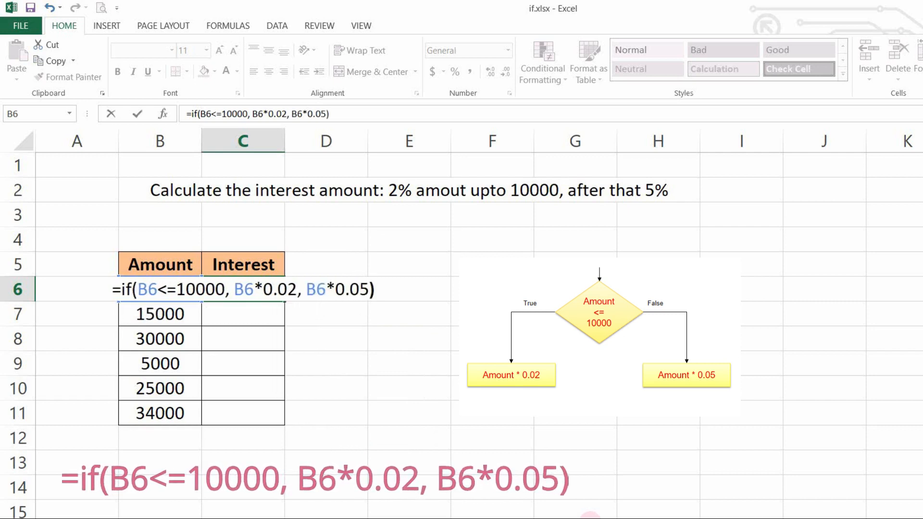
pyautogui.press('Return')
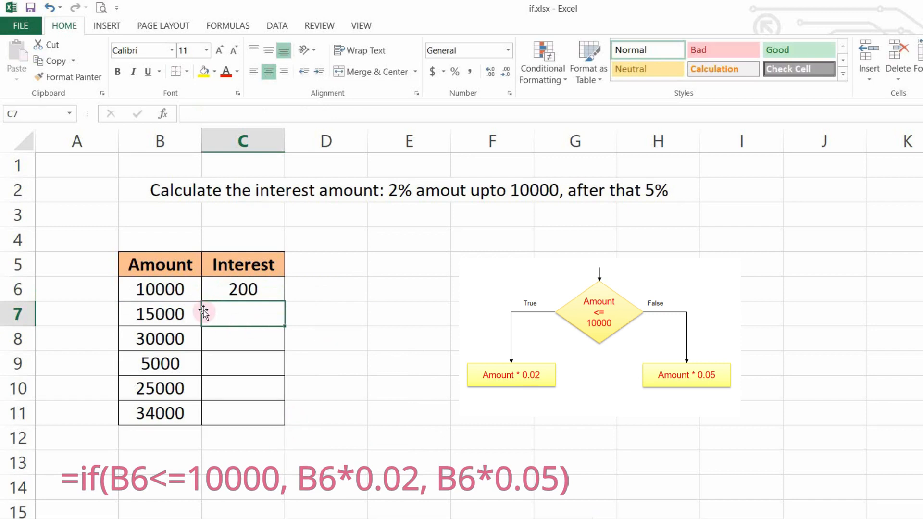
# Fill the interest formula from C6 down through C11 for all the remaining amounts.
pyautogui.click(239, 284)
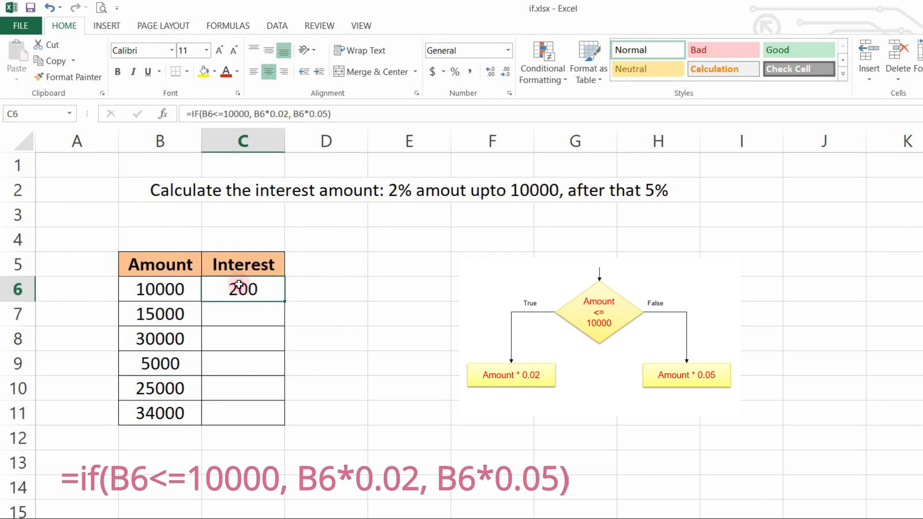
pyautogui.doubleClick(284, 300)
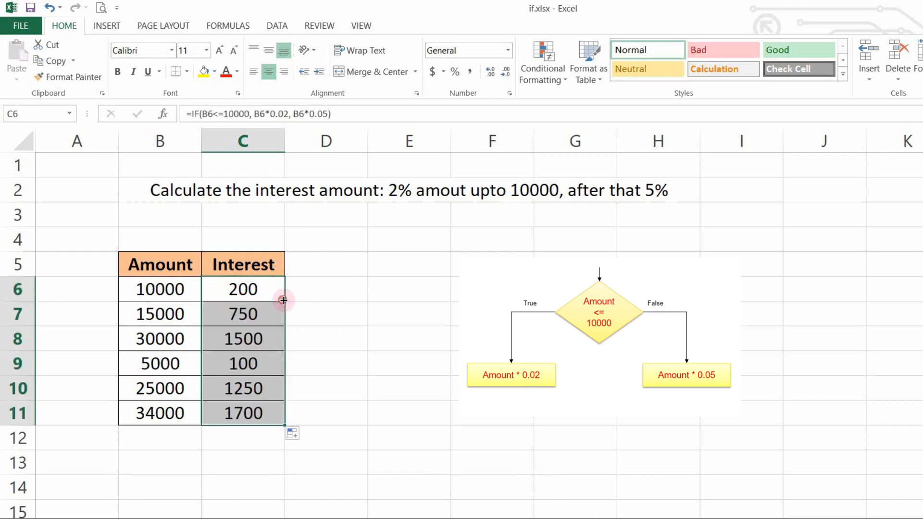
pyautogui.click(188, 320)
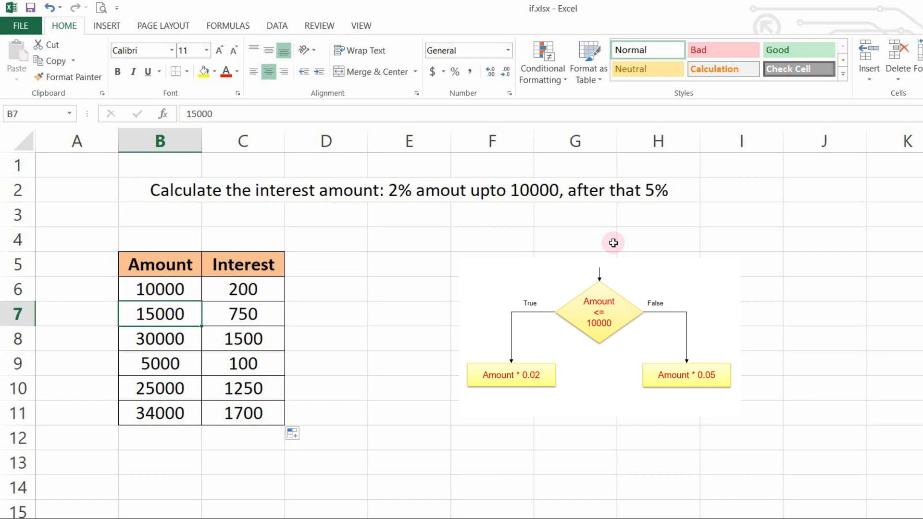
pyautogui.click(277, 289)
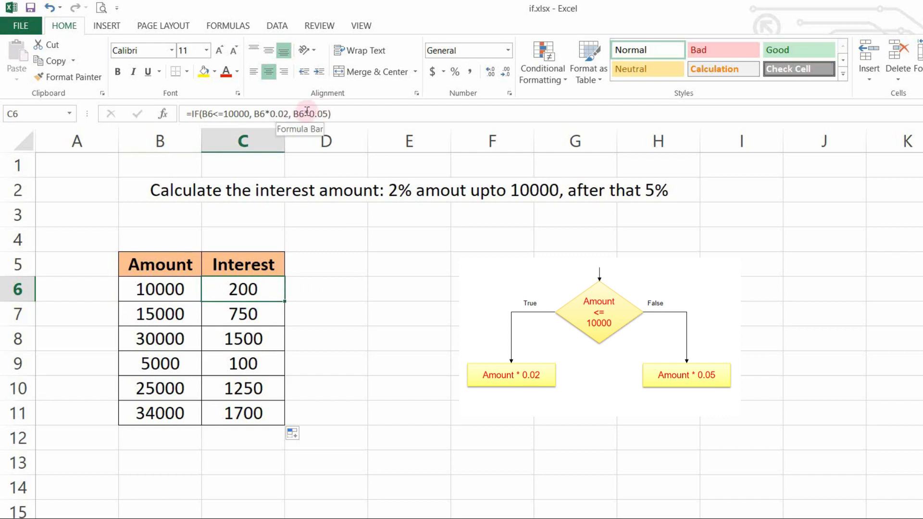